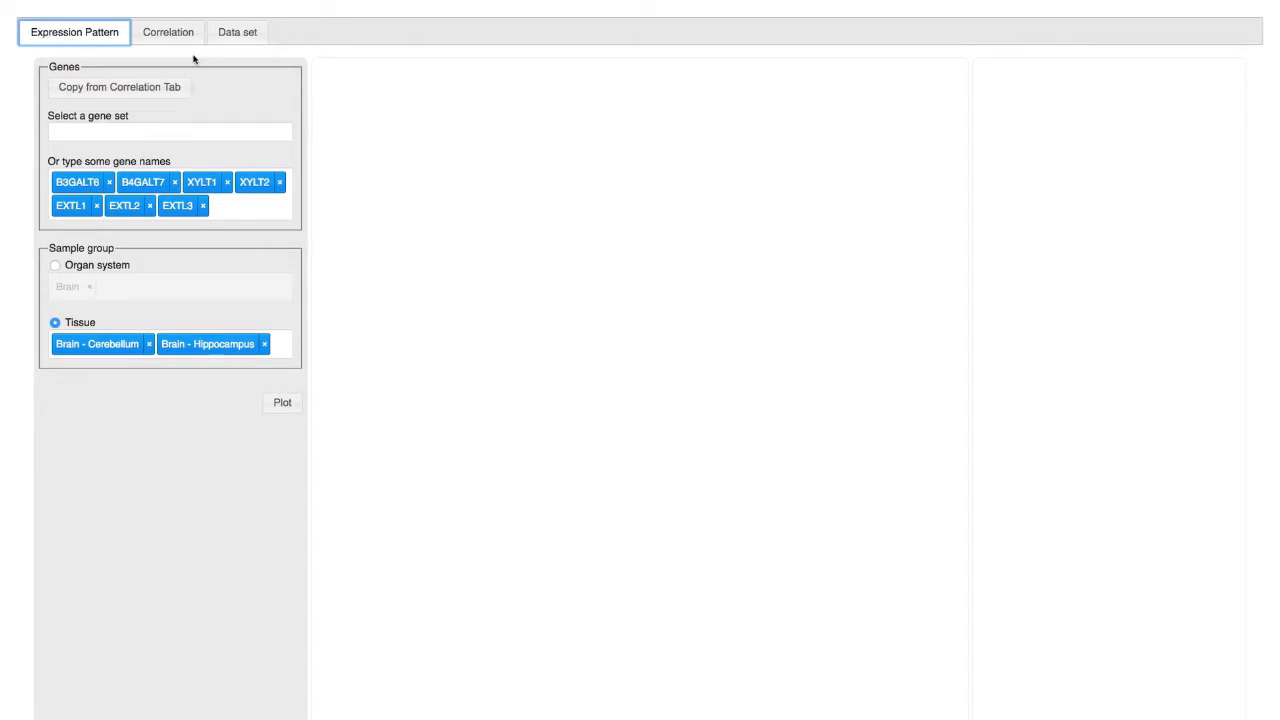
# Step: Add the gene HS2ST1 to the gene names for the expression plot
pyautogui.click(255, 212)
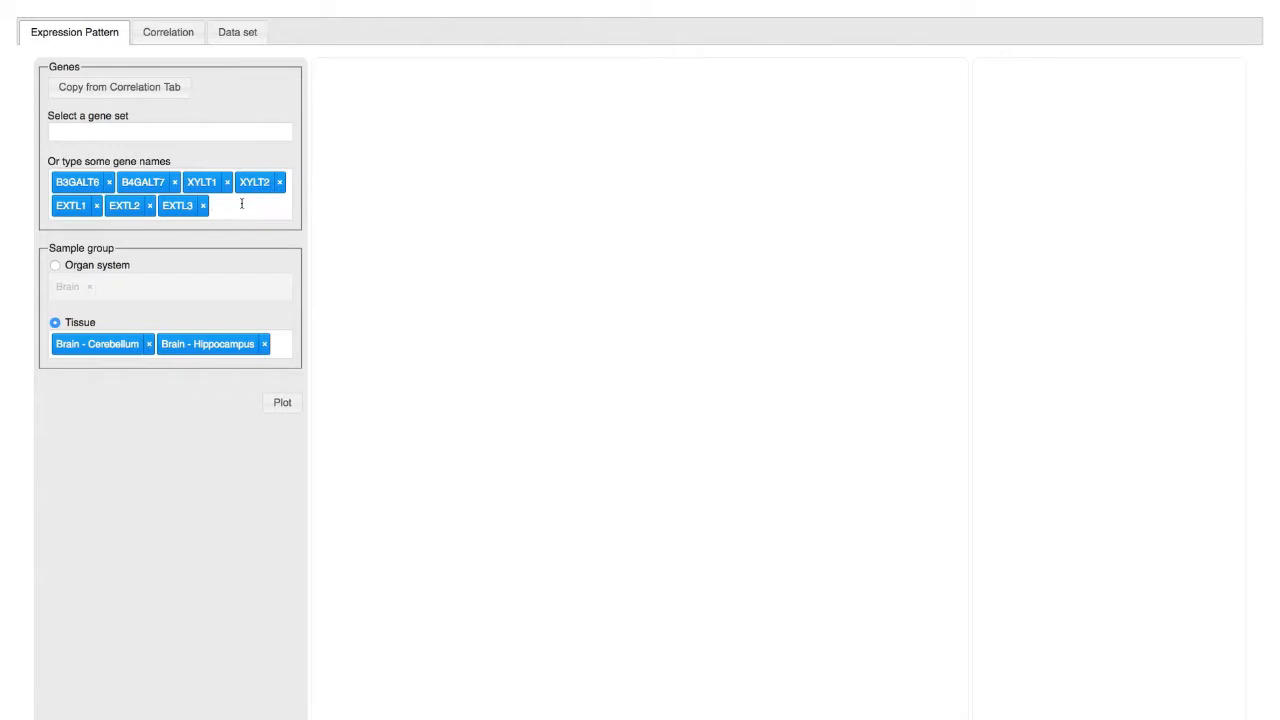
pyautogui.write('h')
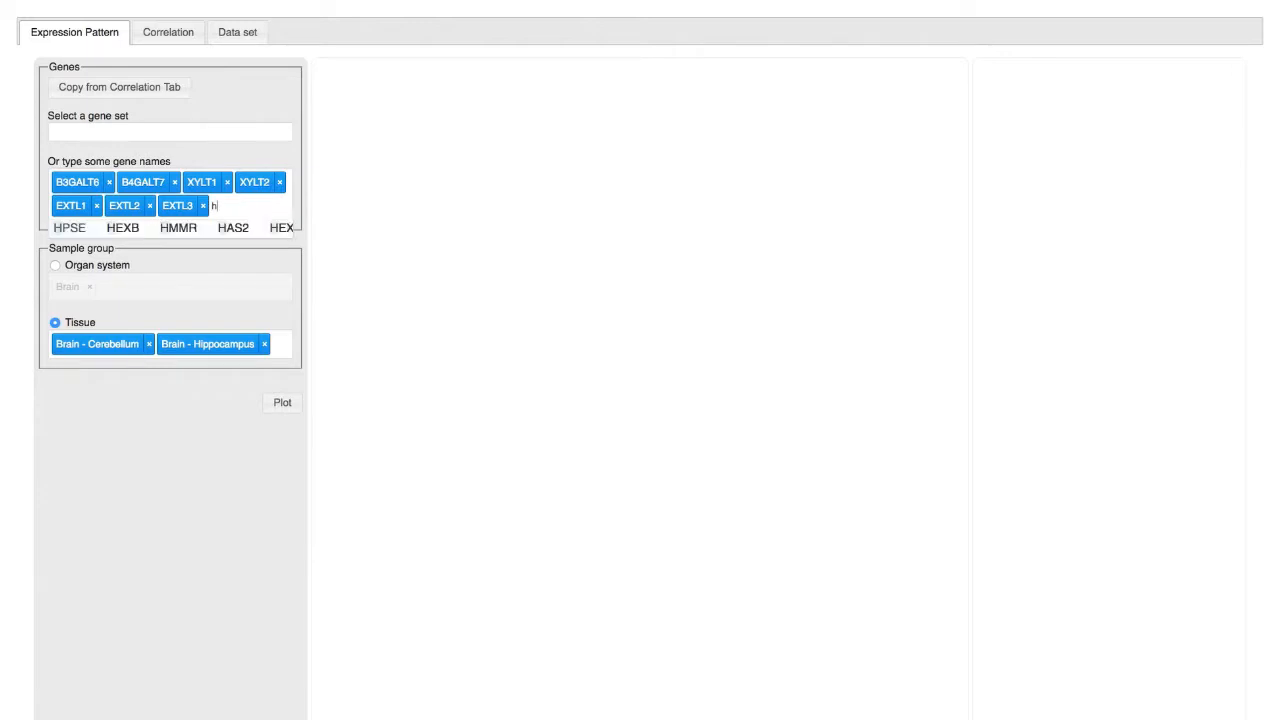
pyautogui.write('s')
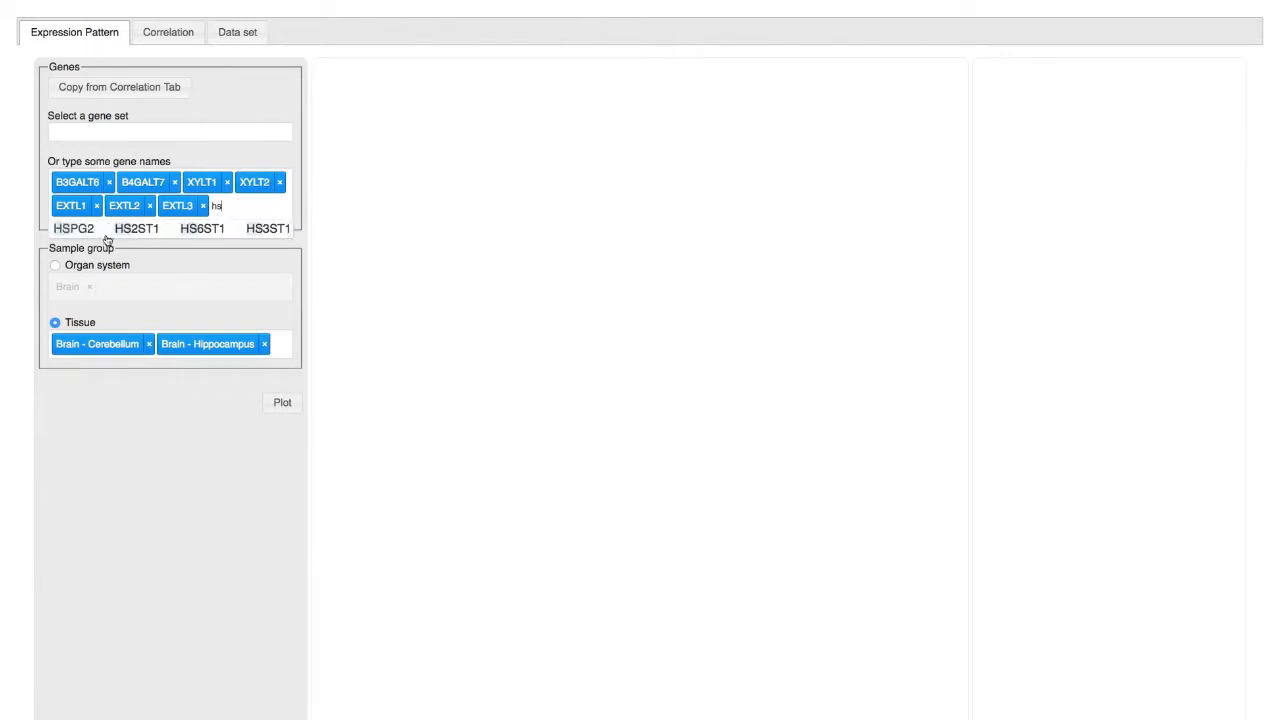
pyautogui.write('2')
pyautogui.click(85, 232)
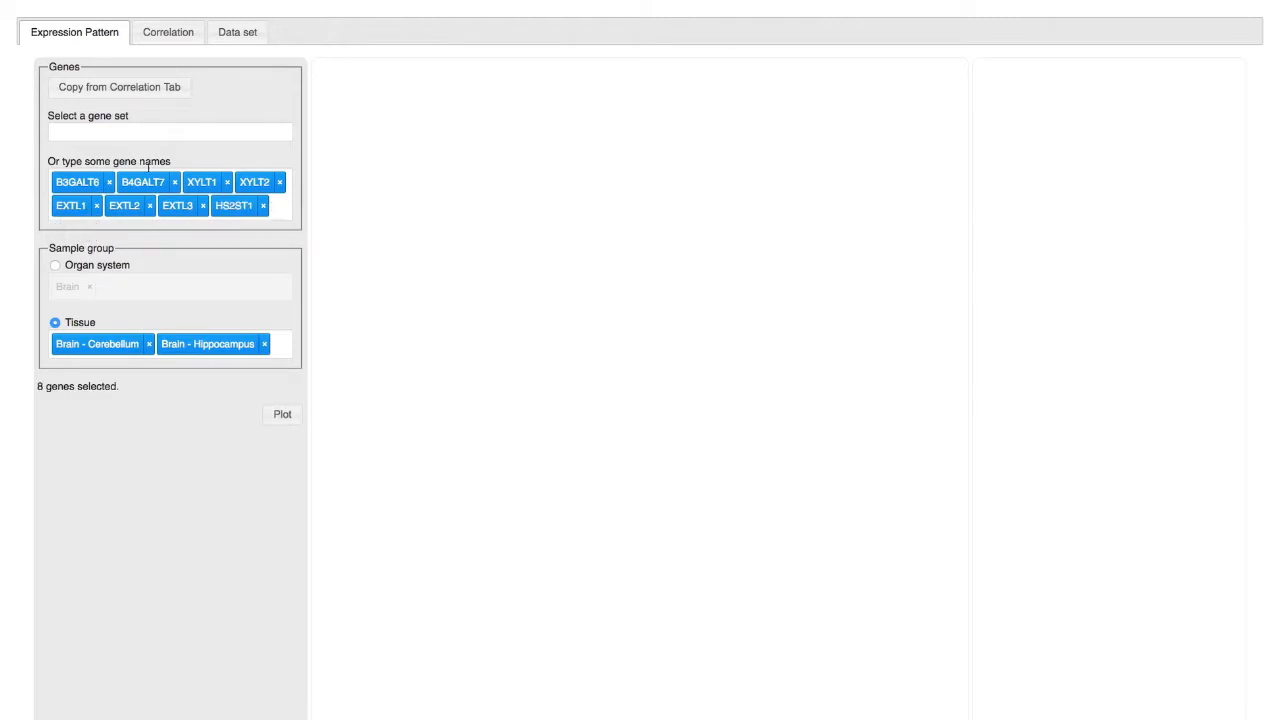
# Step: Load the Heparan sulfate 3-O-sulfotransferases gene set and define the sample group by organ system
pyautogui.click(169, 130)
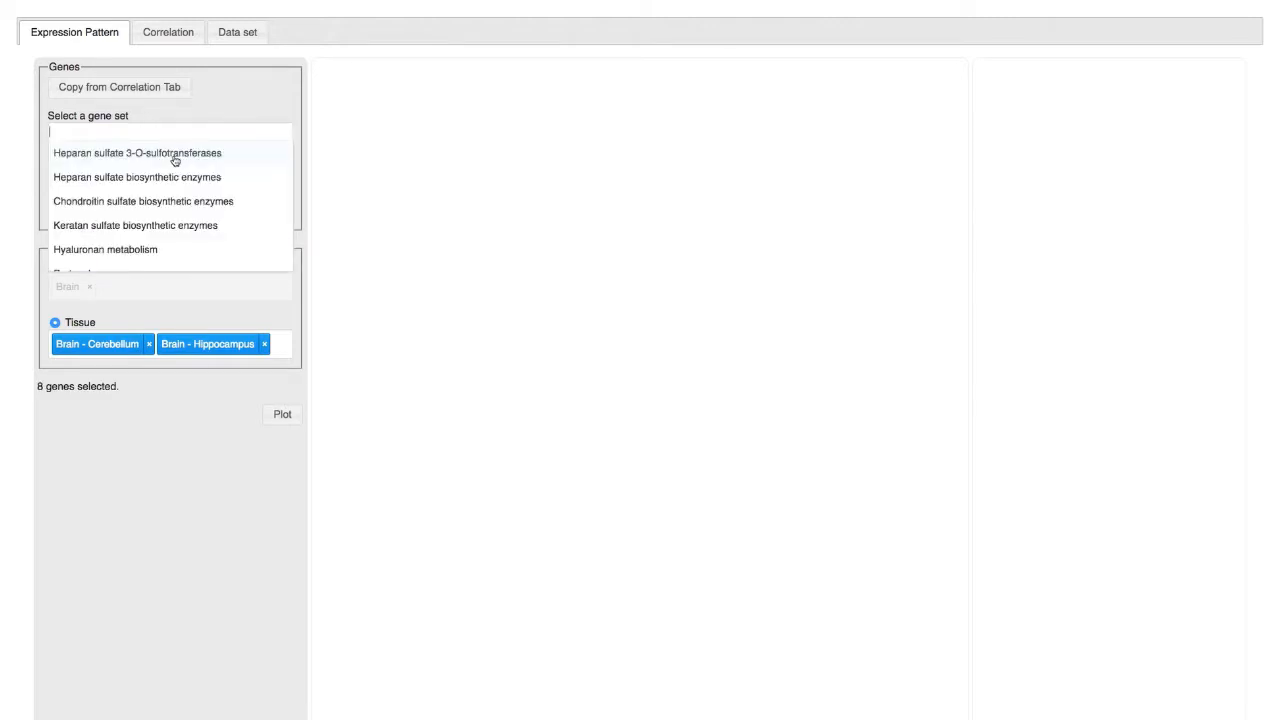
pyautogui.click(175, 155)
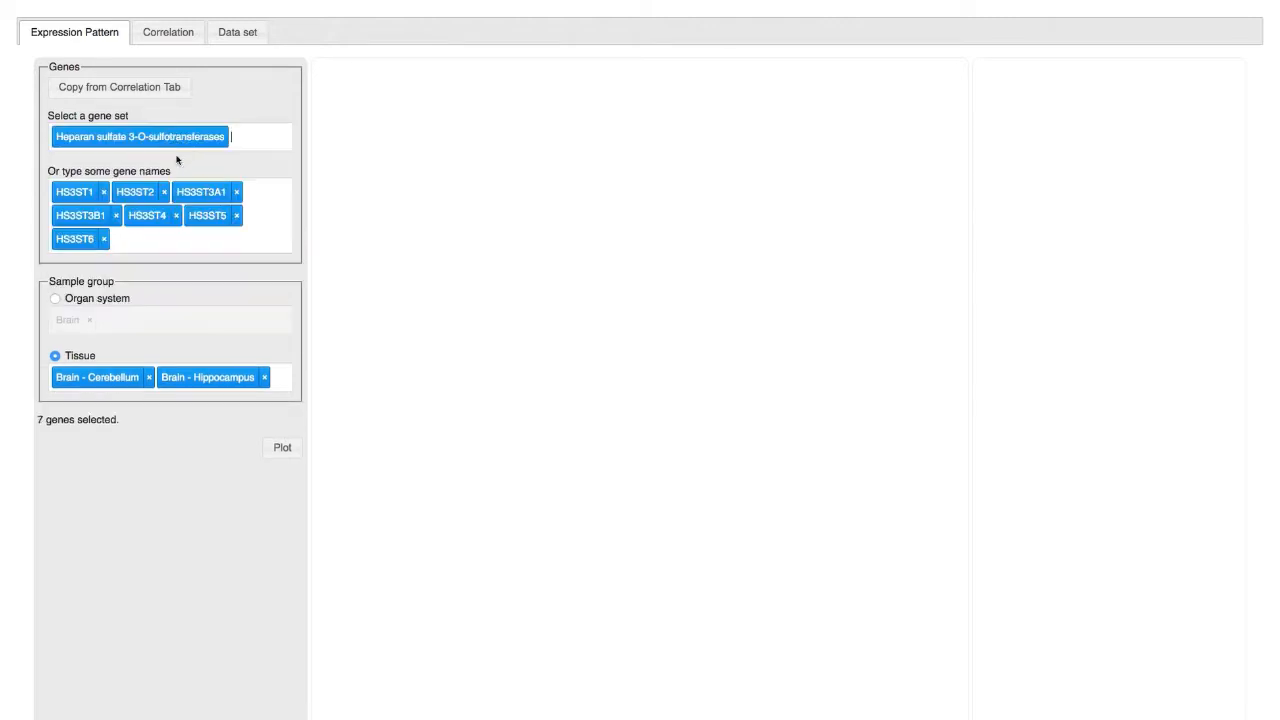
pyautogui.click(115, 303)
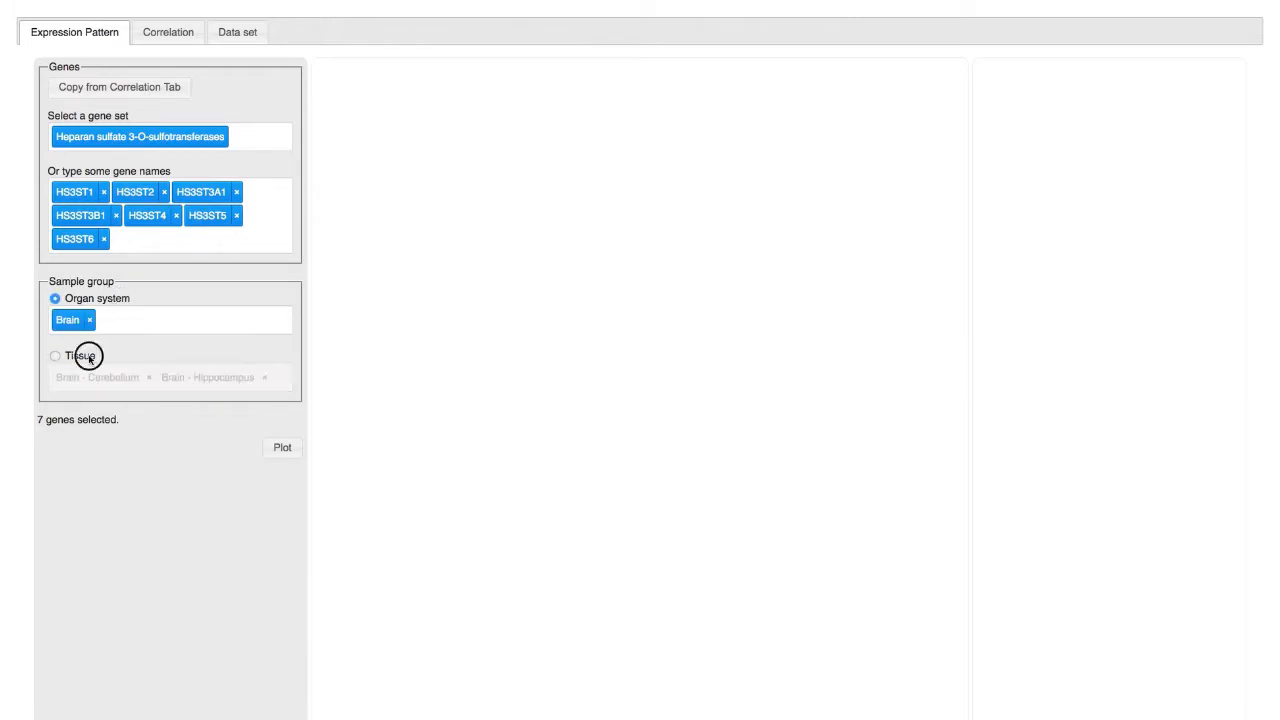
pyautogui.click(88, 355)
pyautogui.click(101, 302)
# Step: Add Lung alongside Brain in the organ systems and plot the expression pattern
pyautogui.click(129, 314)
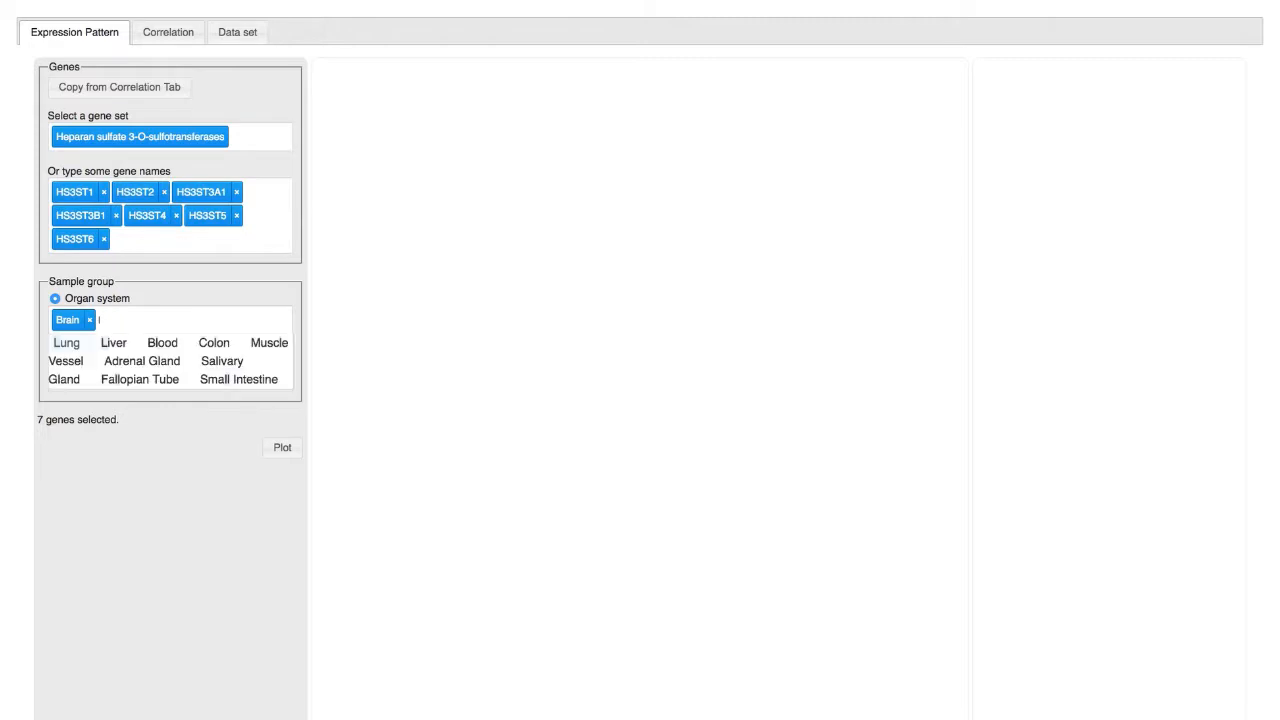
pyautogui.write('lun')
pyautogui.press('Return')
pyautogui.click(274, 446)
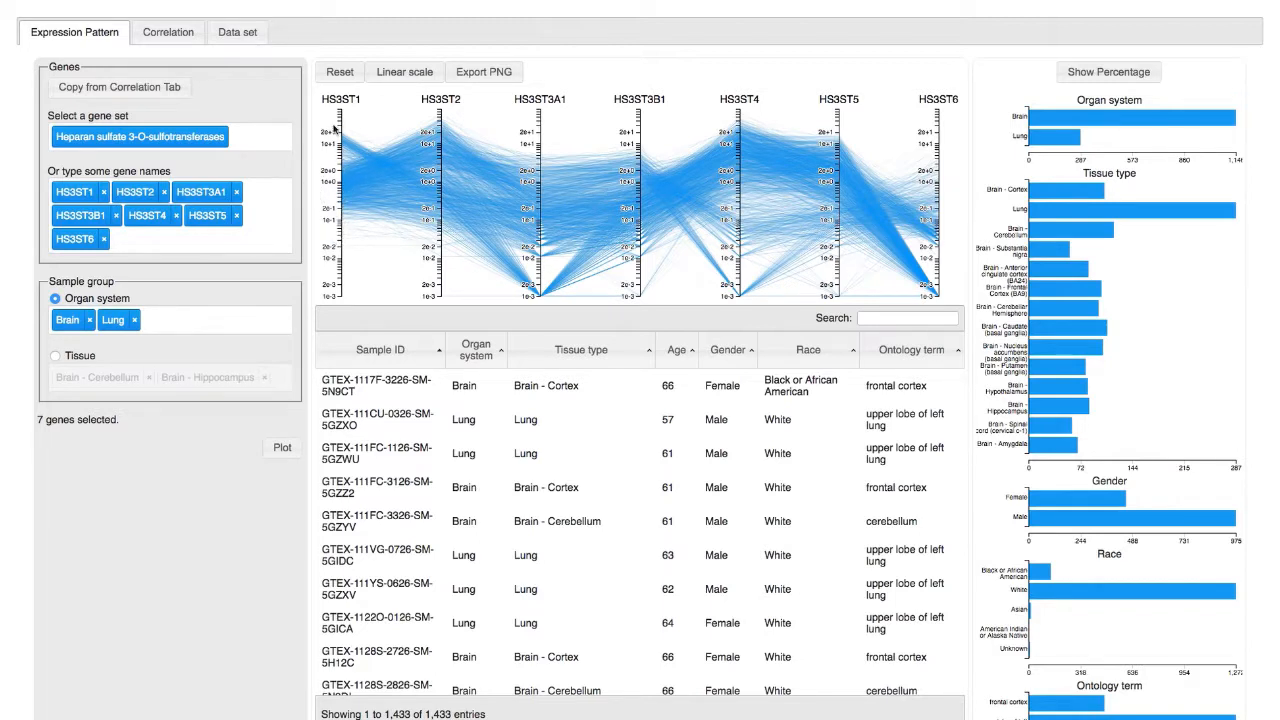
# Step: Filter the parallel coordinates plot to high HS3ST1 values and mid-range HS3ST3A1 and HS3ST5 values
pyautogui.moveTo(340, 112); pyautogui.dragTo(350, 150)
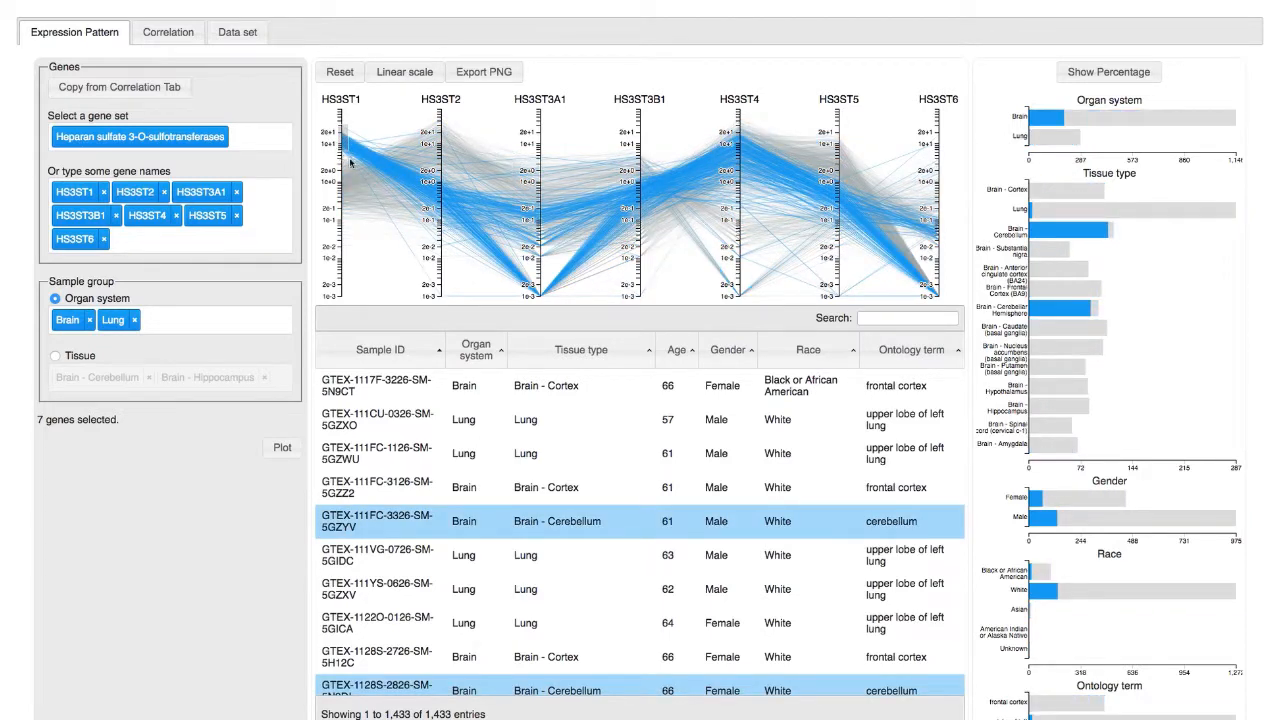
pyautogui.moveTo(537, 200); pyautogui.dragTo(545, 260)
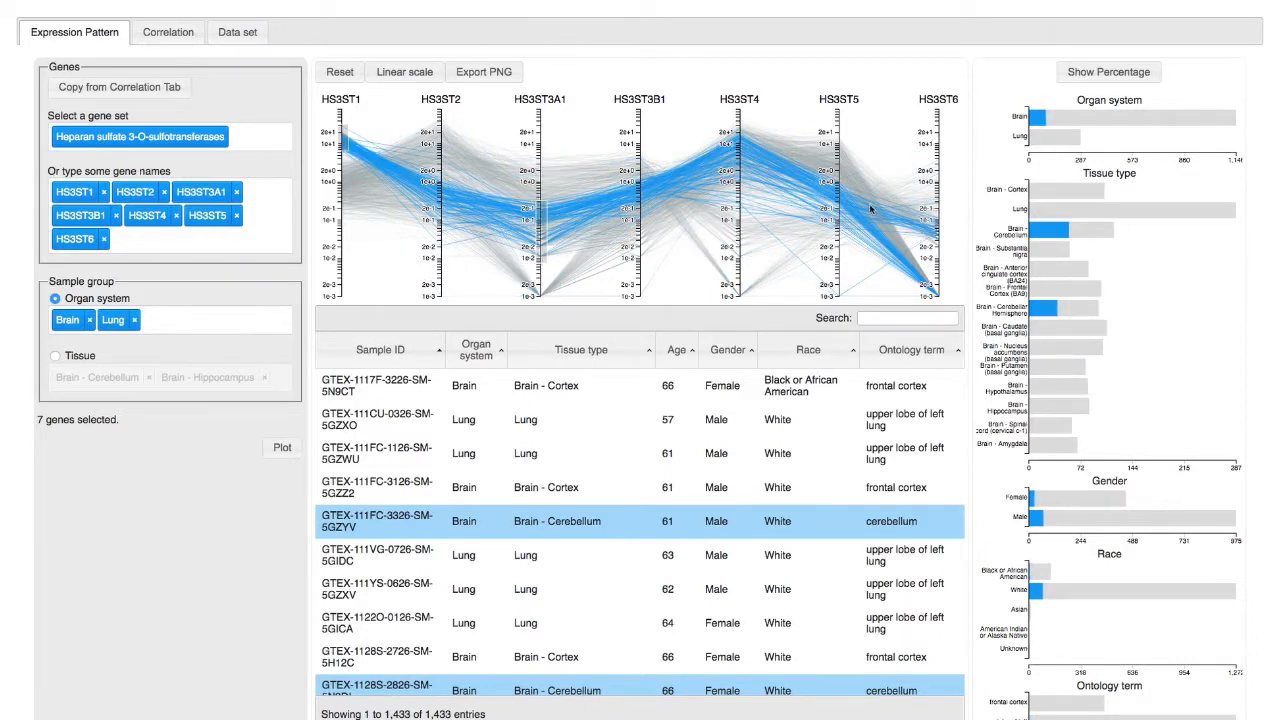
pyautogui.moveTo(838, 176); pyautogui.dragTo(847, 209)
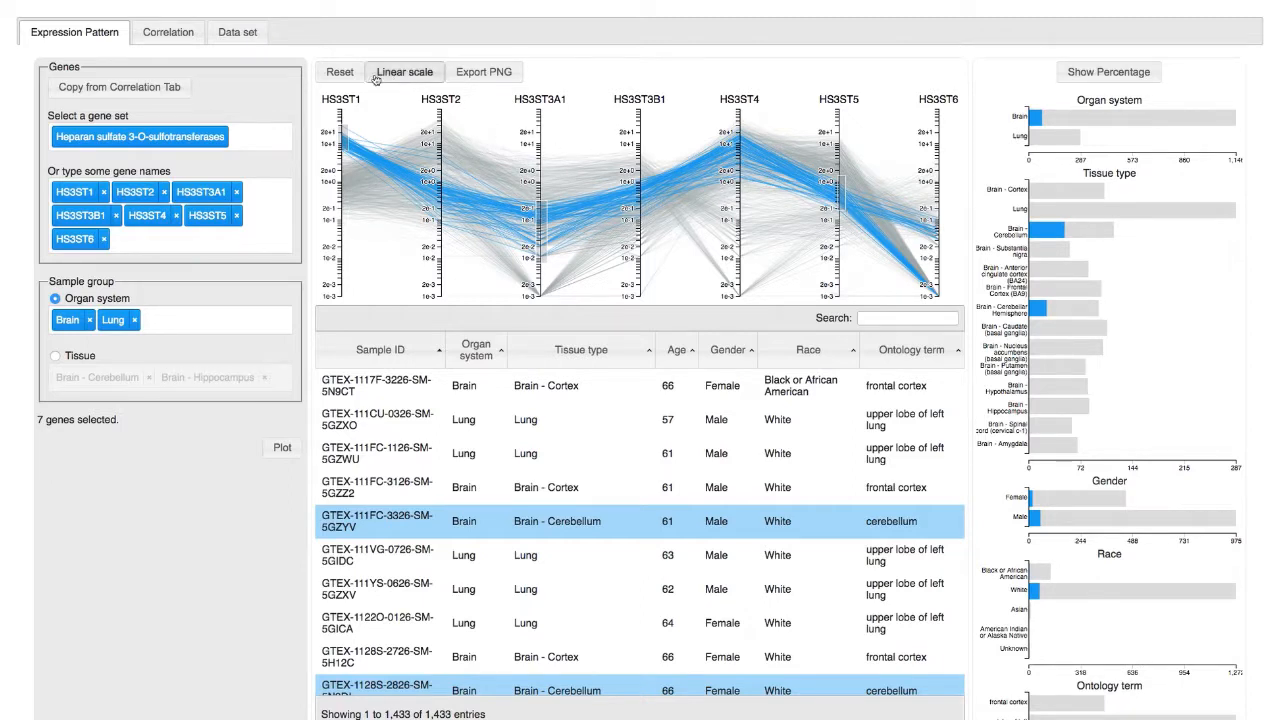
# Step: Switch the summary bar charts to percentages and back to frequencies, and clear the axis filters on the plot
pyautogui.click(340, 72)
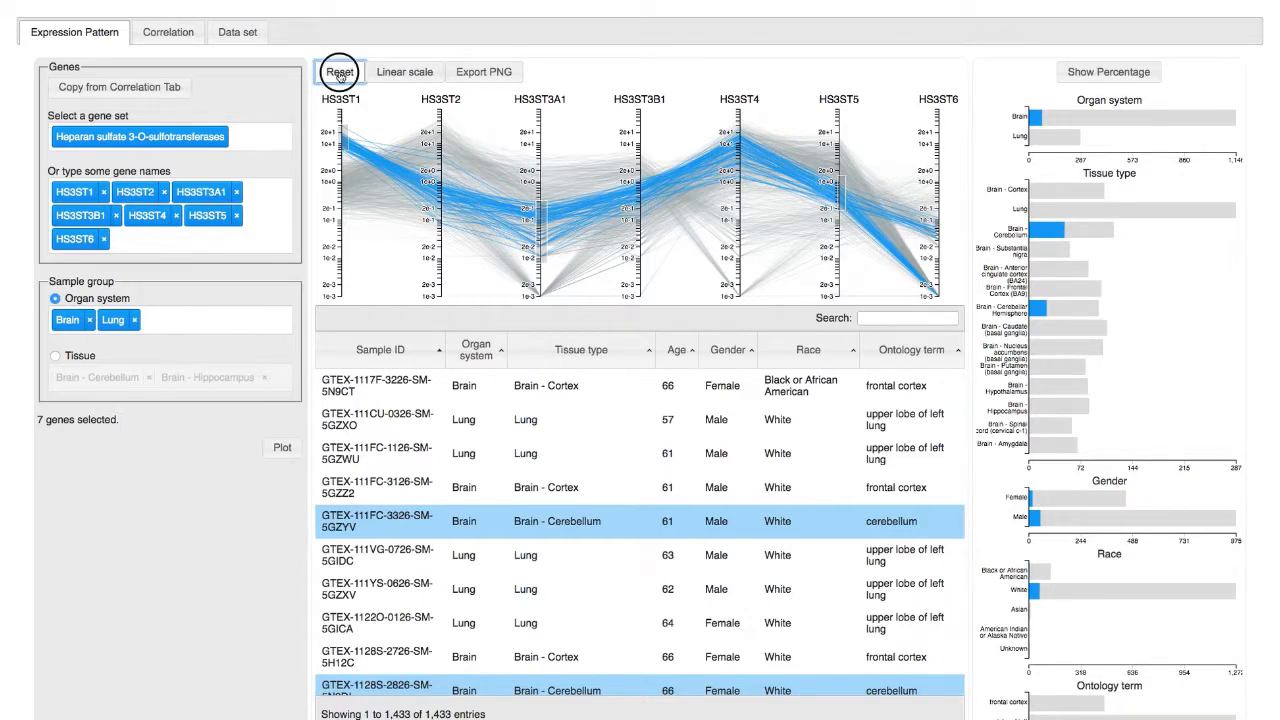
pyautogui.click(1135, 74)
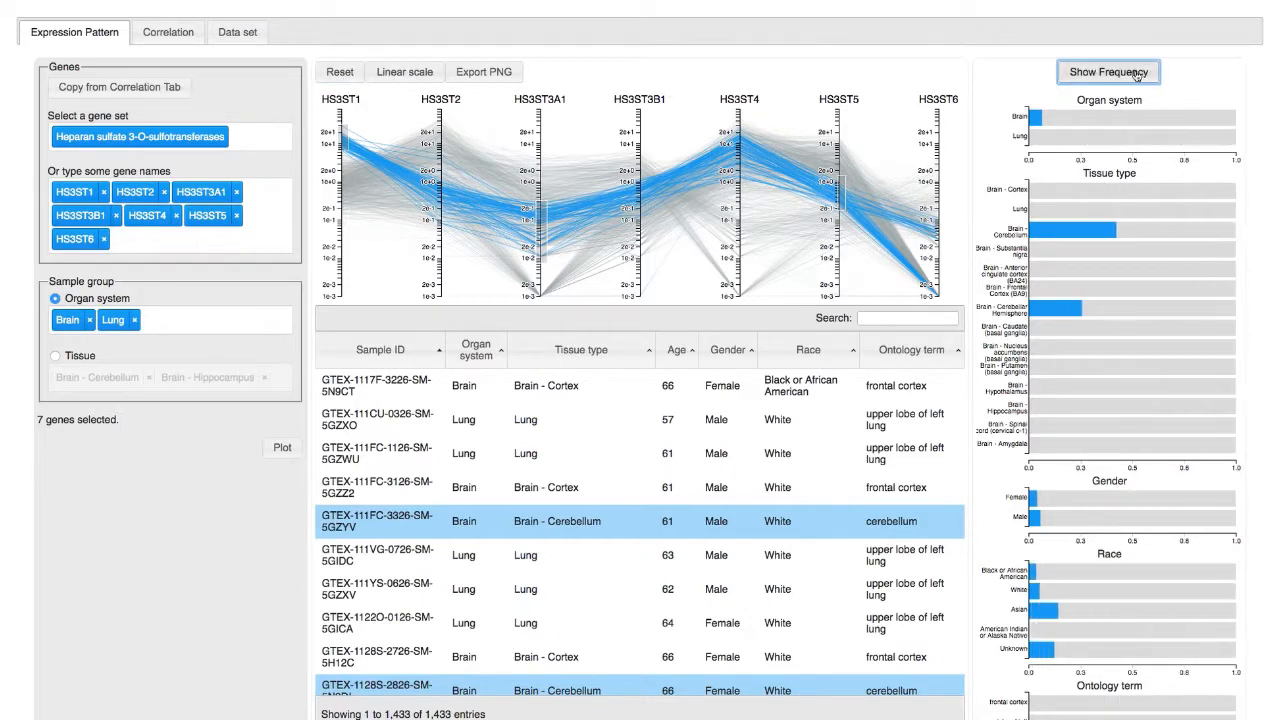
pyautogui.click(1137, 75)
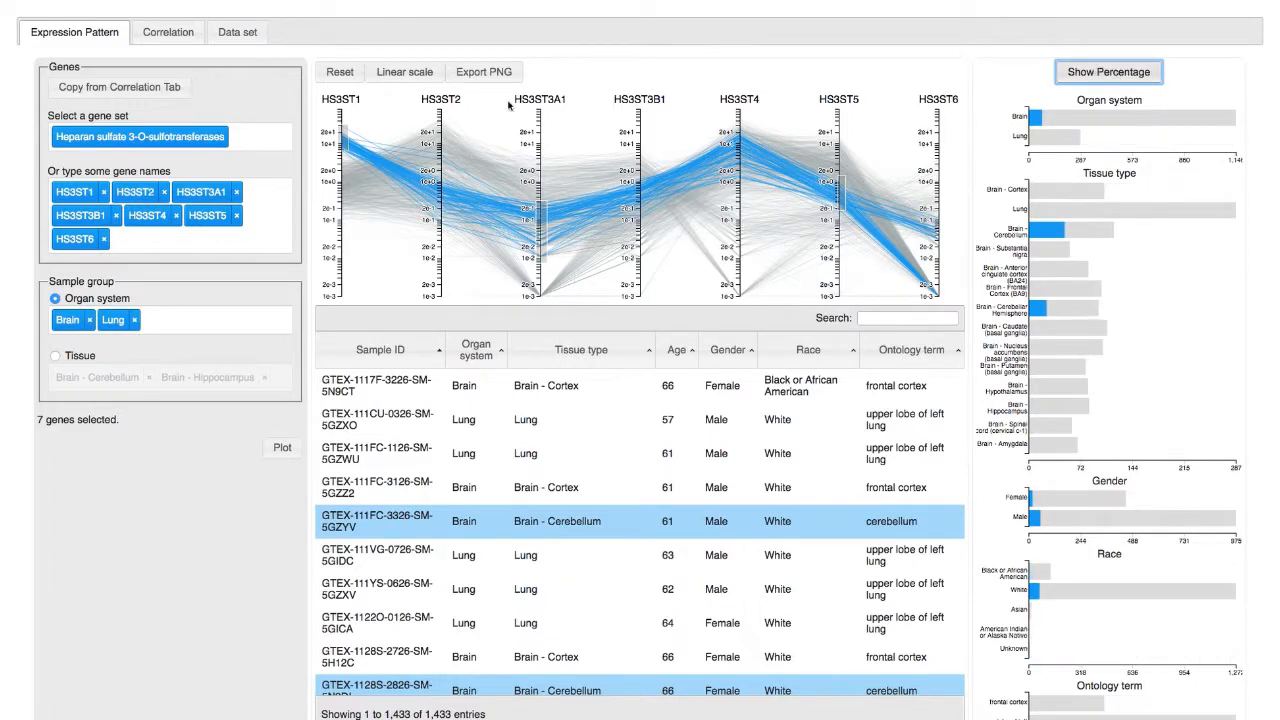
pyautogui.click(340, 72)
# Step: Search the sample table for cerebellum and select all rows from the first one through GTEX-14DAQ-3026-SM-5S2QZ
pyautogui.click(922, 317)
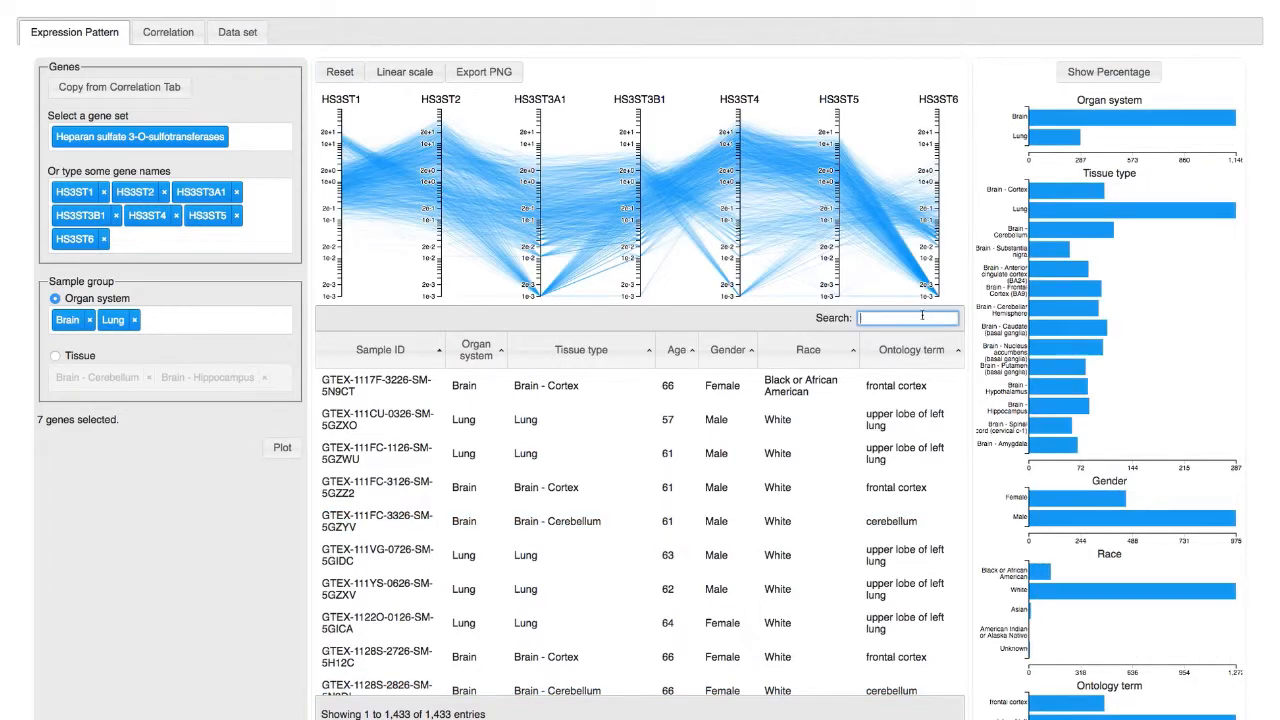
pyautogui.write('cerebellum')
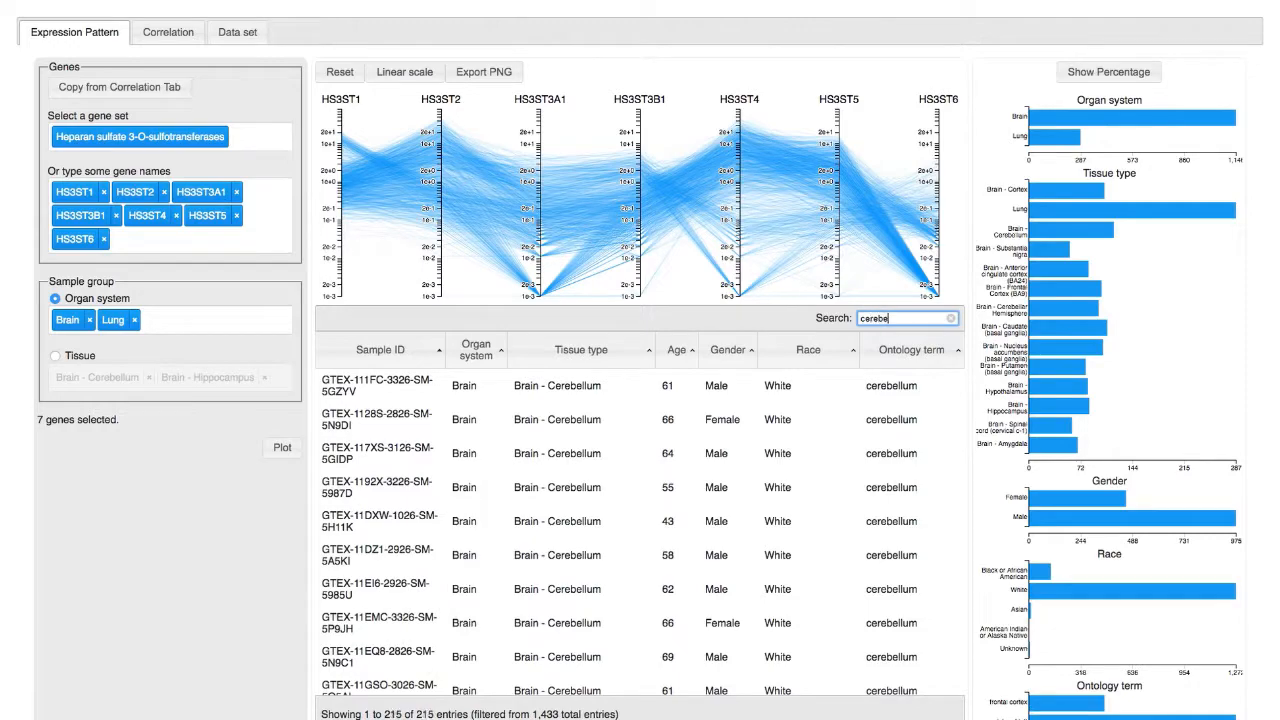
pyautogui.click(895, 385)
pyautogui.scroll(-10, 908, 508)
pyautogui.scroll(-20, 910, 607)
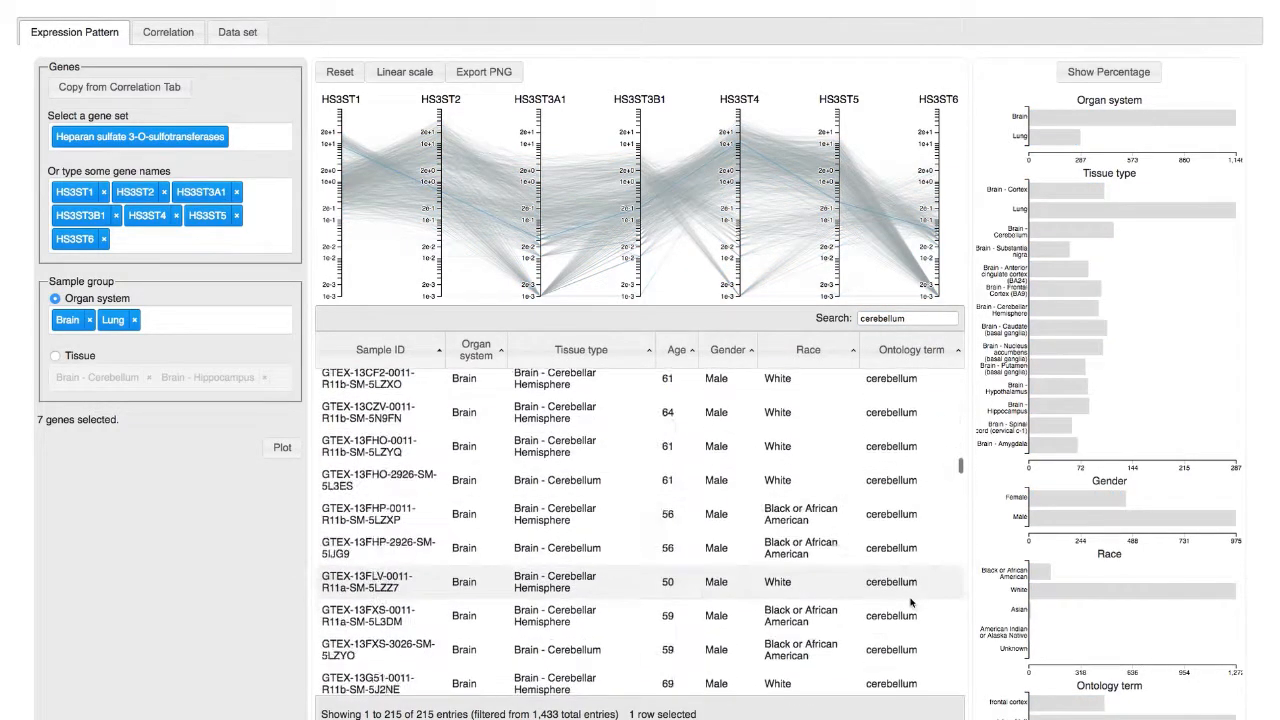
pyautogui.scroll(-5, 886, 650)
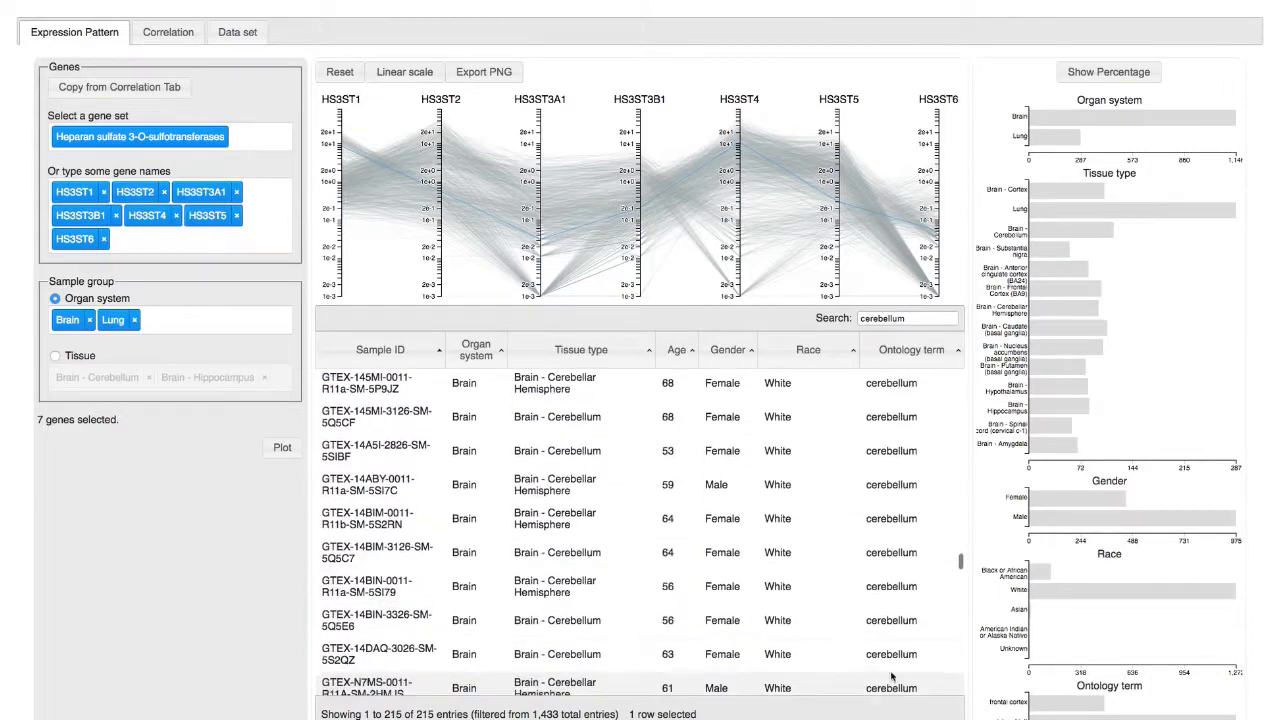
pyautogui.keyDown('shift'); pyautogui.click(893, 668); pyautogui.keyUp('shift')
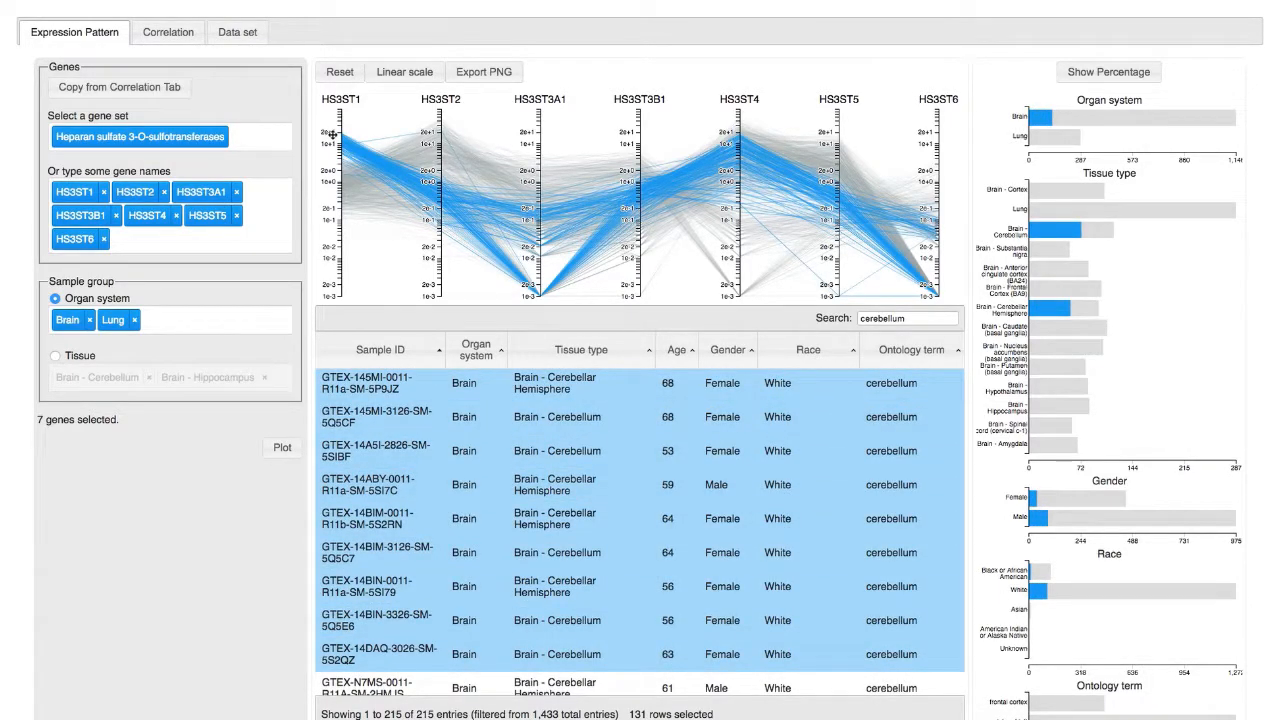
# Step: Go to the correlation analysis and add the gene HS2ST1 to its gene names
pyautogui.click(168, 32)
pyautogui.click(172, 36)
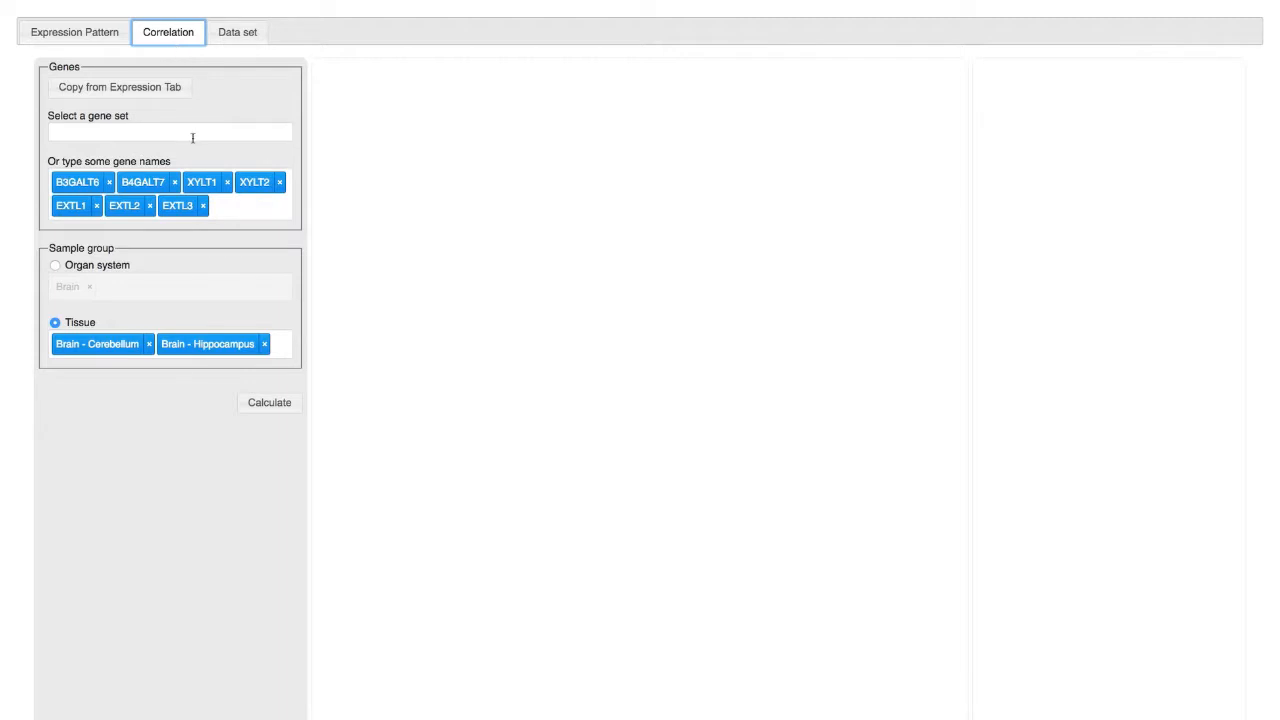
pyautogui.click(266, 210)
pyautogui.write('hs2')
pyautogui.press('Return')
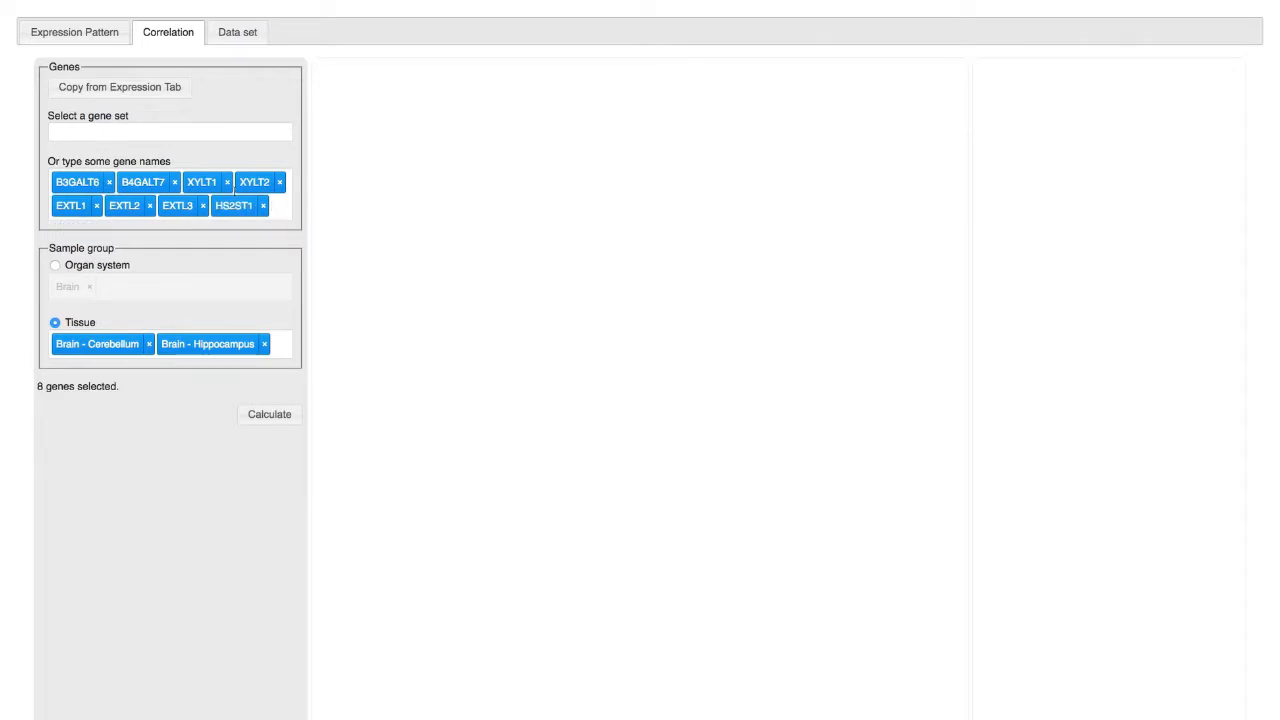
# Step: Load the Heparan sulfate biosynthetic enzymes gene set and set the sample group to the Brain organ system
pyautogui.click(205, 127)
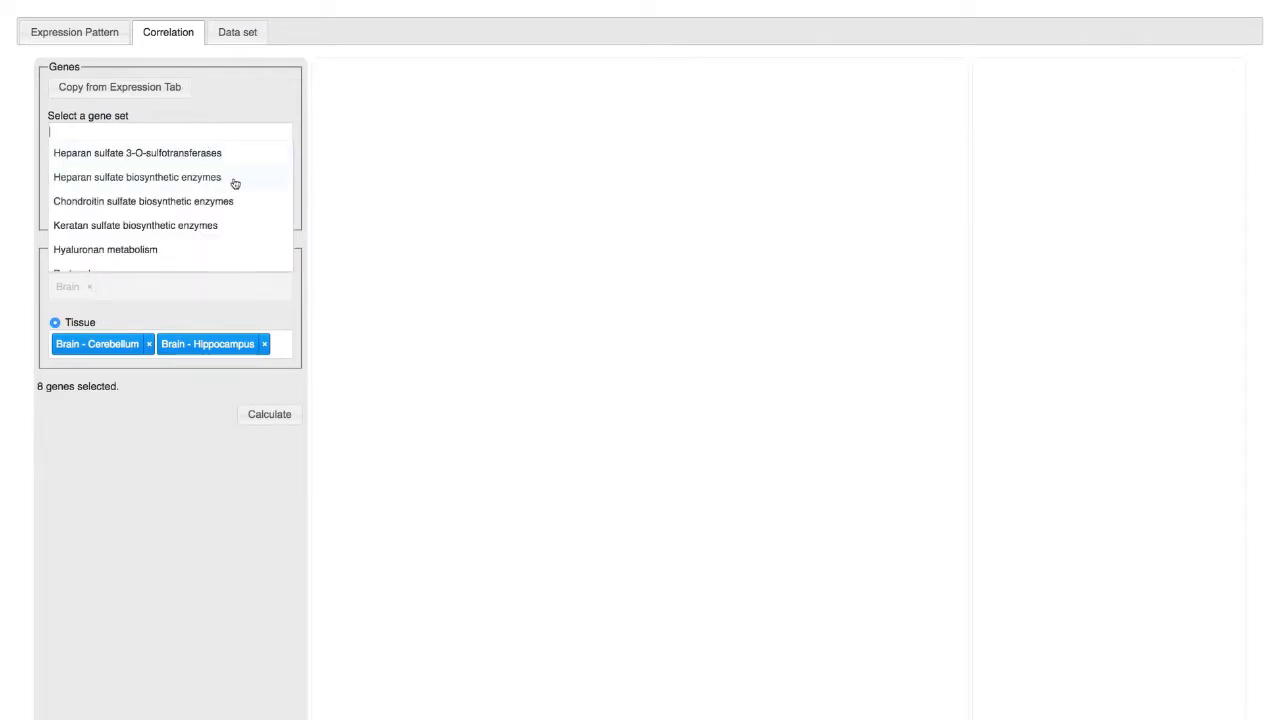
pyautogui.click(200, 177)
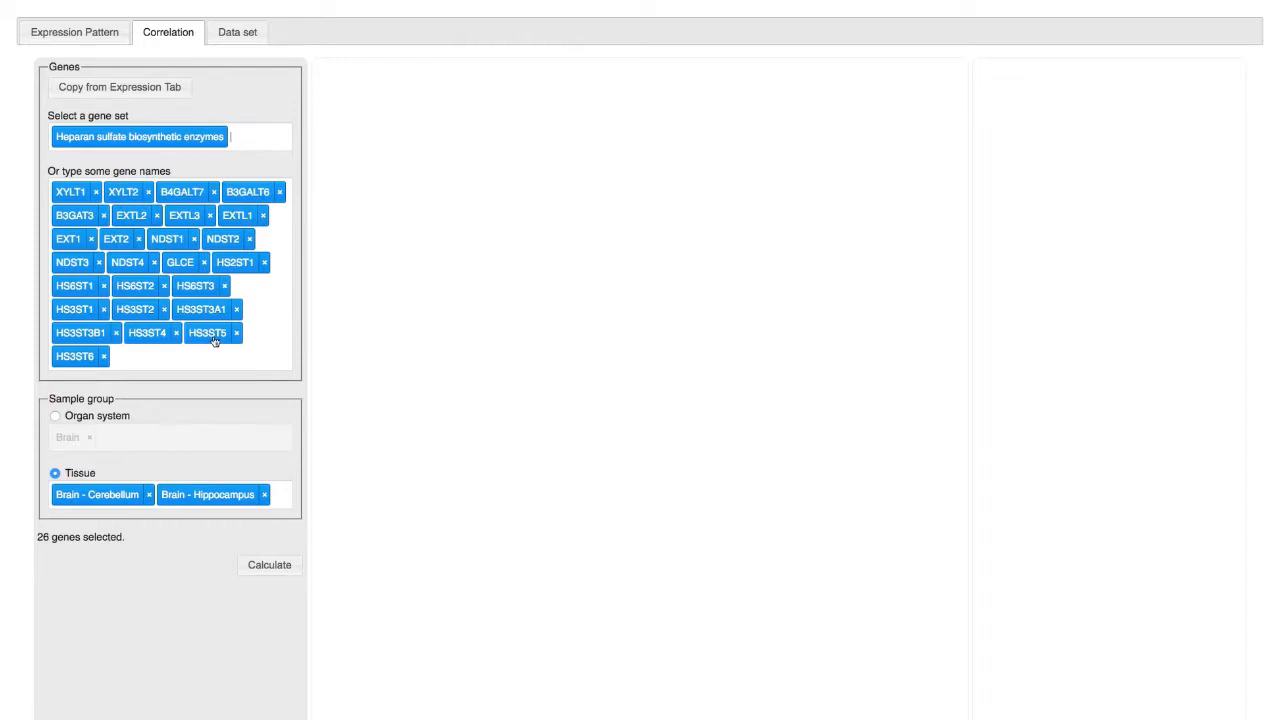
pyautogui.click(100, 432)
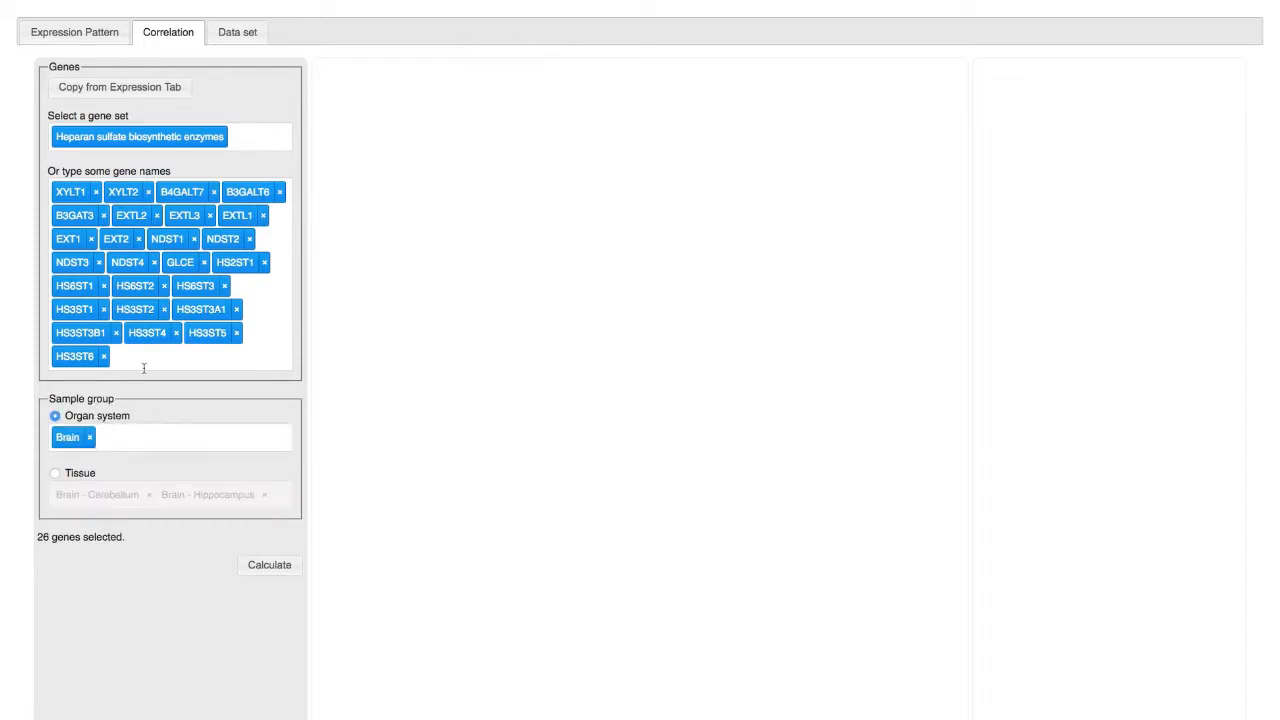
pyautogui.click(80, 473)
pyautogui.click(104, 414)
# Step: Replace the correlation genes with those from the expression analysis and calculate the correlation heatmap
pyautogui.click(175, 89)
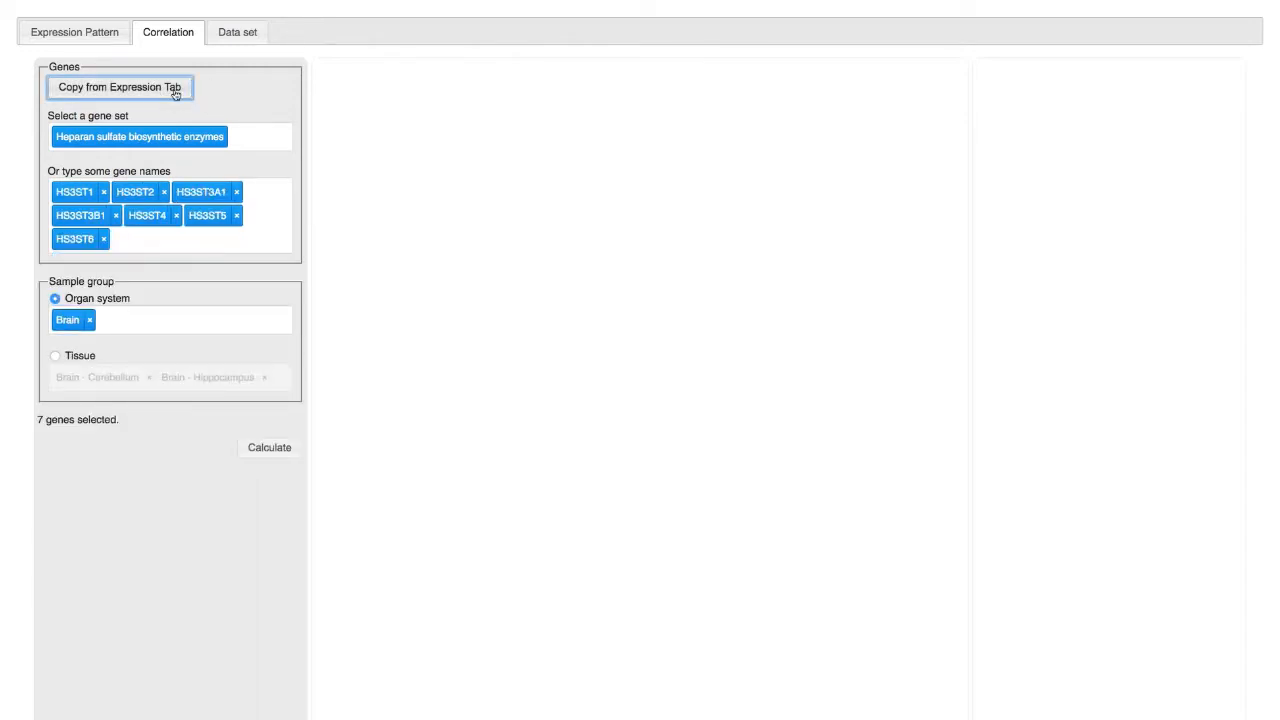
pyautogui.click(283, 456)
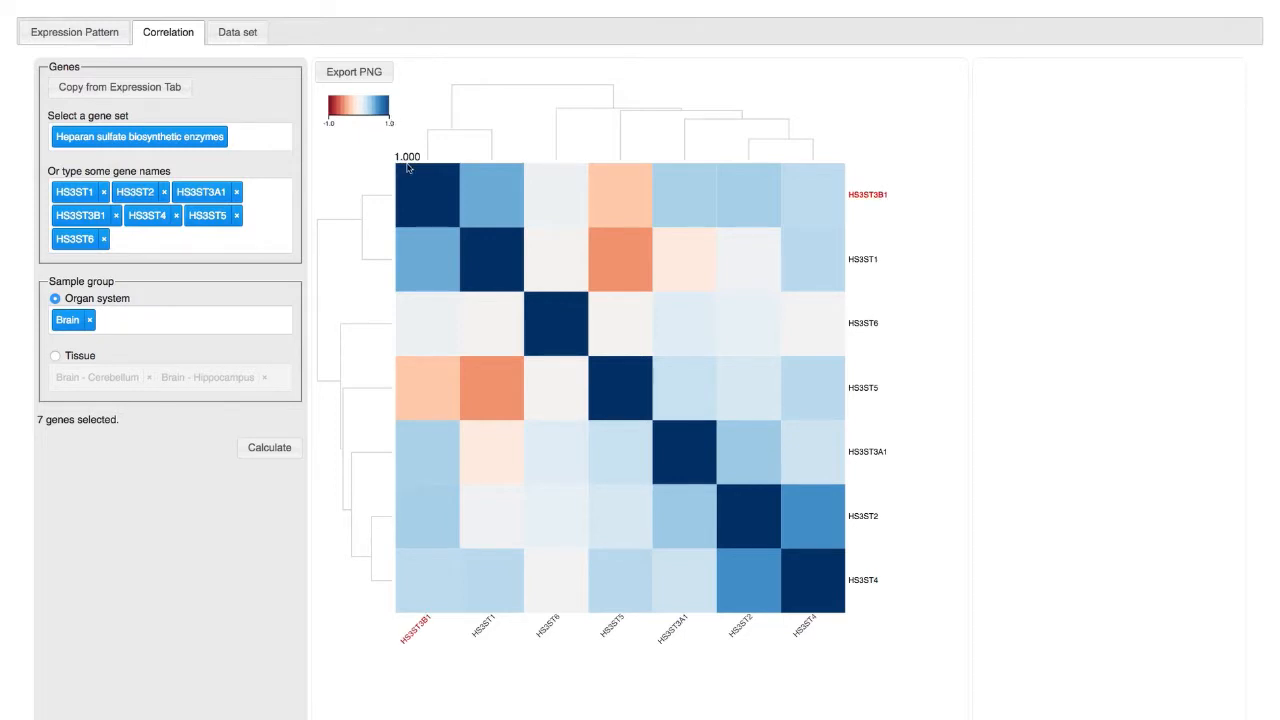
# Step: Open the heatmap scatter plots for HS3ST3B1 with HS3ST1, HS3ST1 with HS3ST6, and finally HS3ST1 with HS3ST5
pyautogui.click(495, 195)
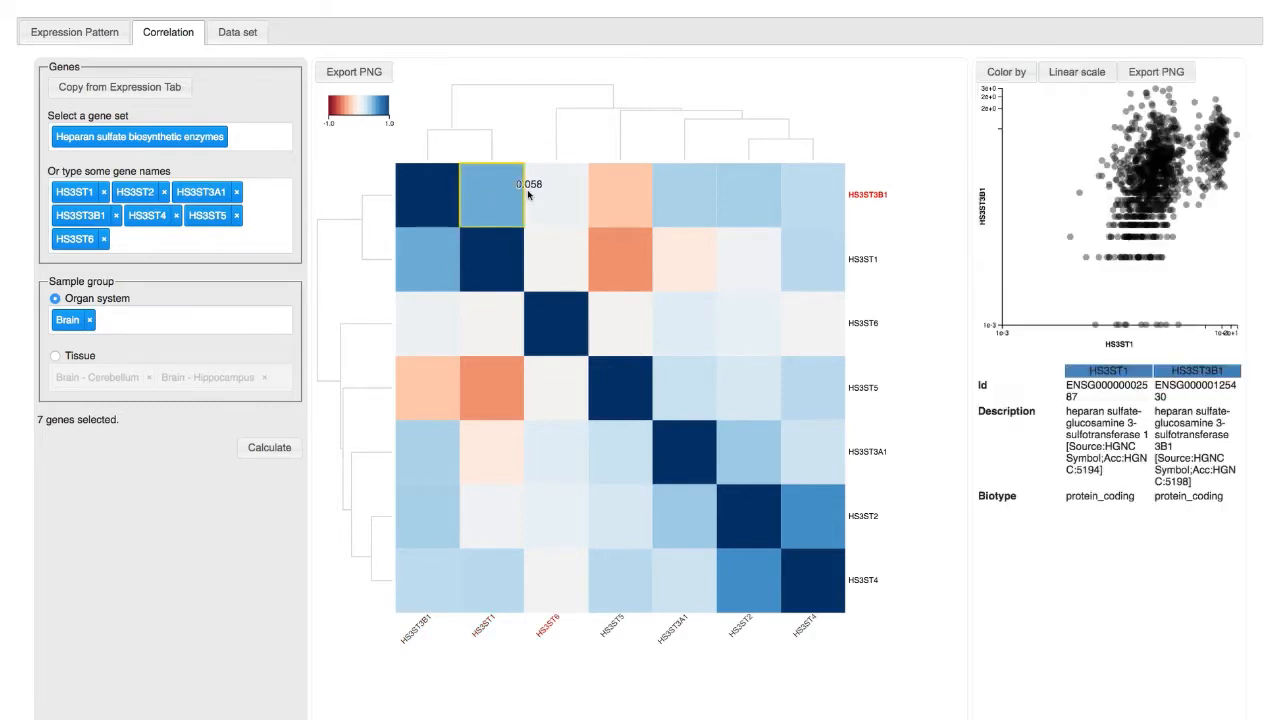
pyautogui.click(555, 251)
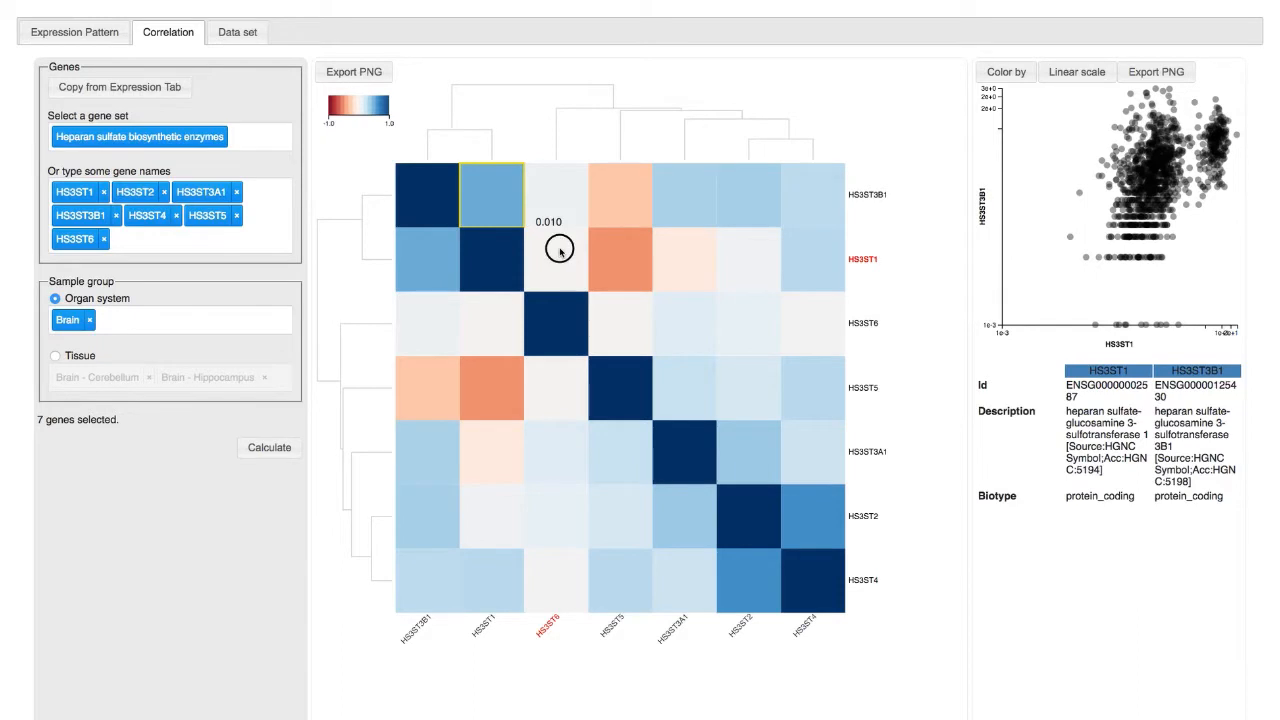
pyautogui.click(626, 259)
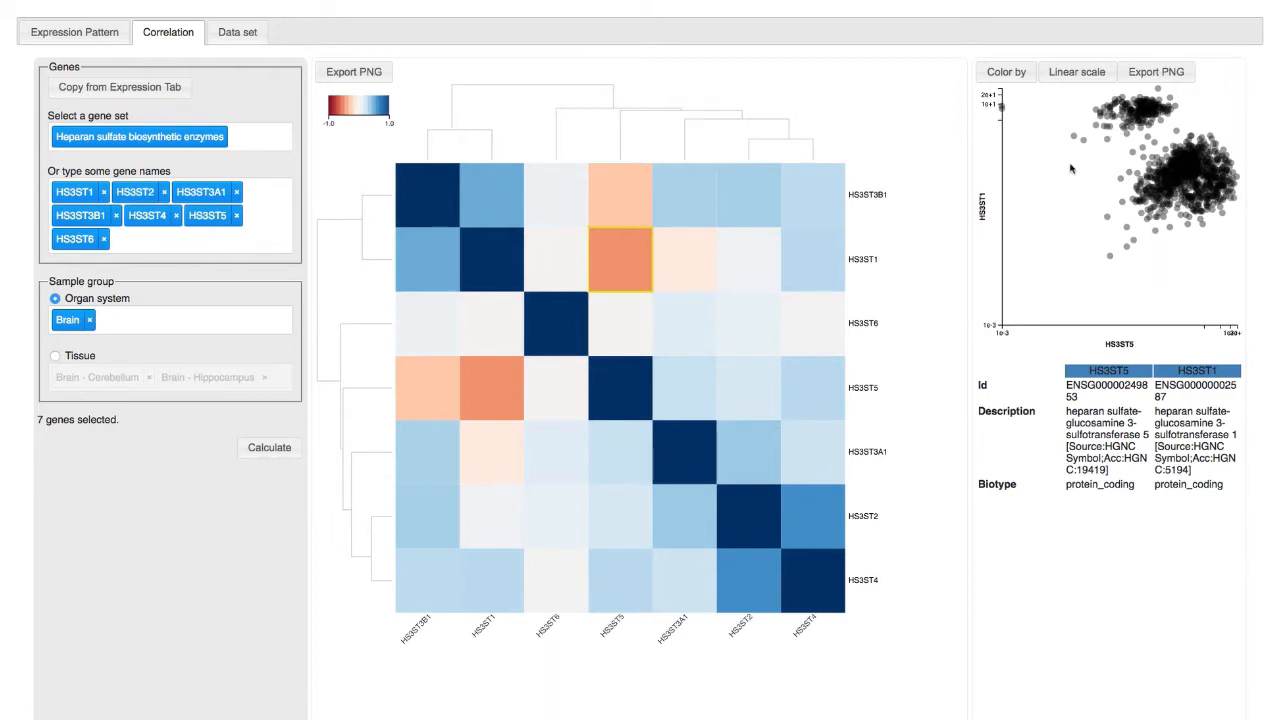
pyautogui.scroll(-1, 1066, 168)
pyautogui.scroll(1, 1062, 167)
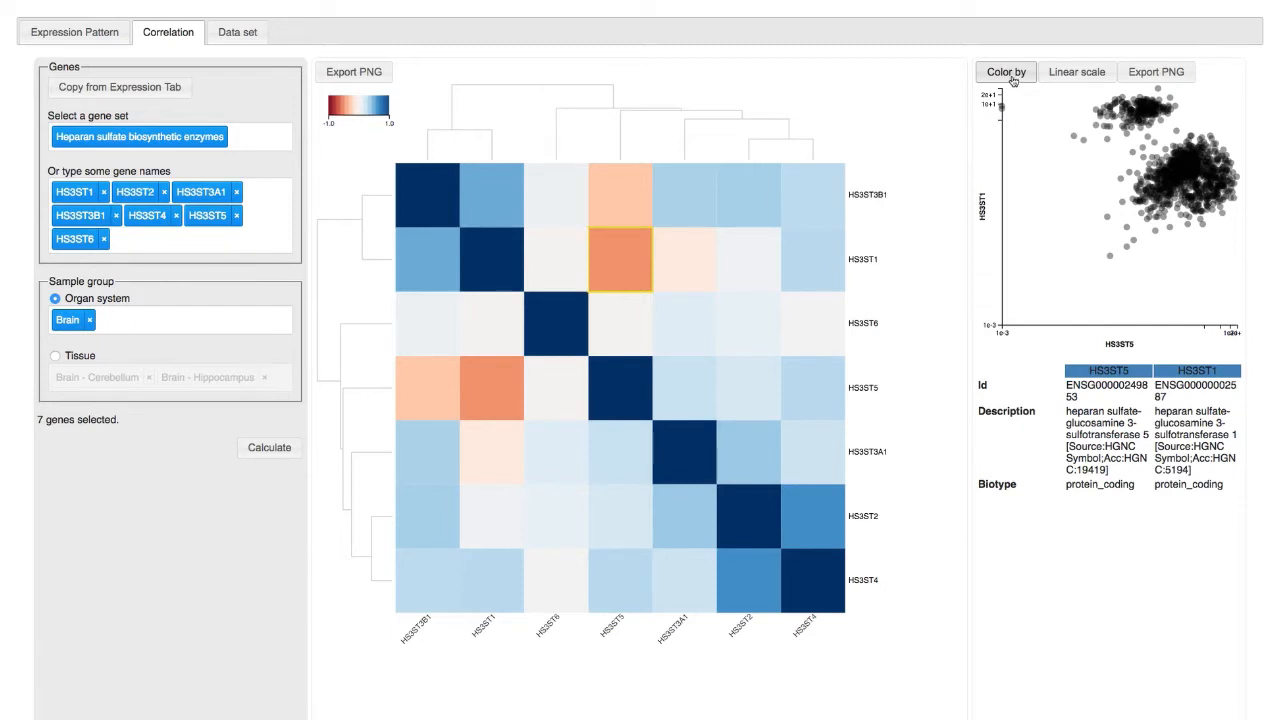
# Step: Color the HS3ST1 versus HS3ST5 scatter plot by Gender, by Organ system, and finally by Tissue type
pyautogui.click(1010, 83)
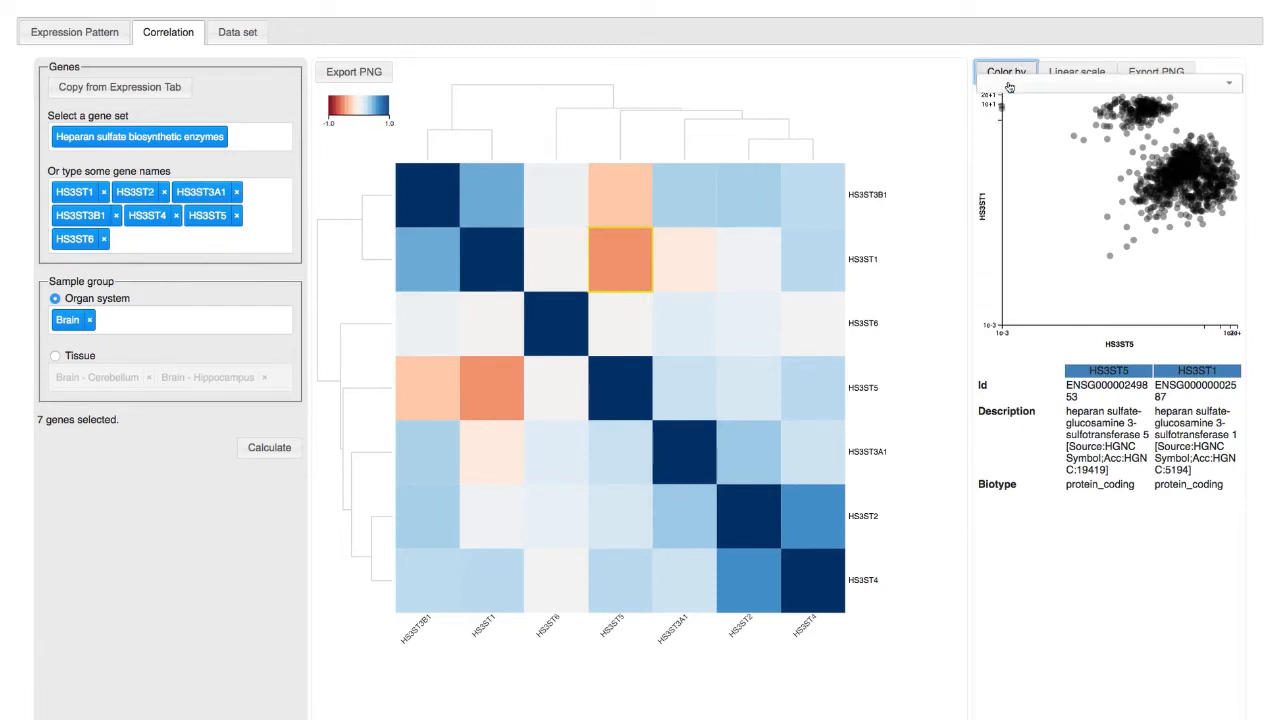
pyautogui.click(1008, 83)
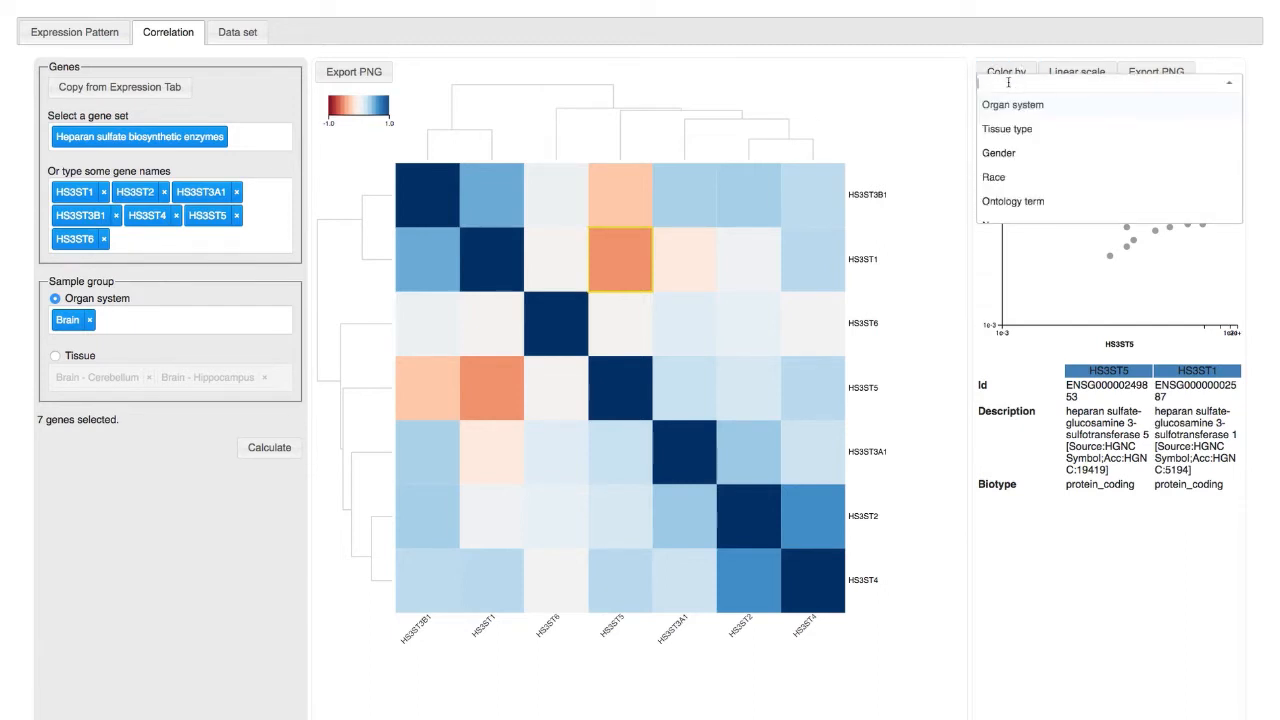
pyautogui.click(1027, 153)
pyautogui.click(1008, 90)
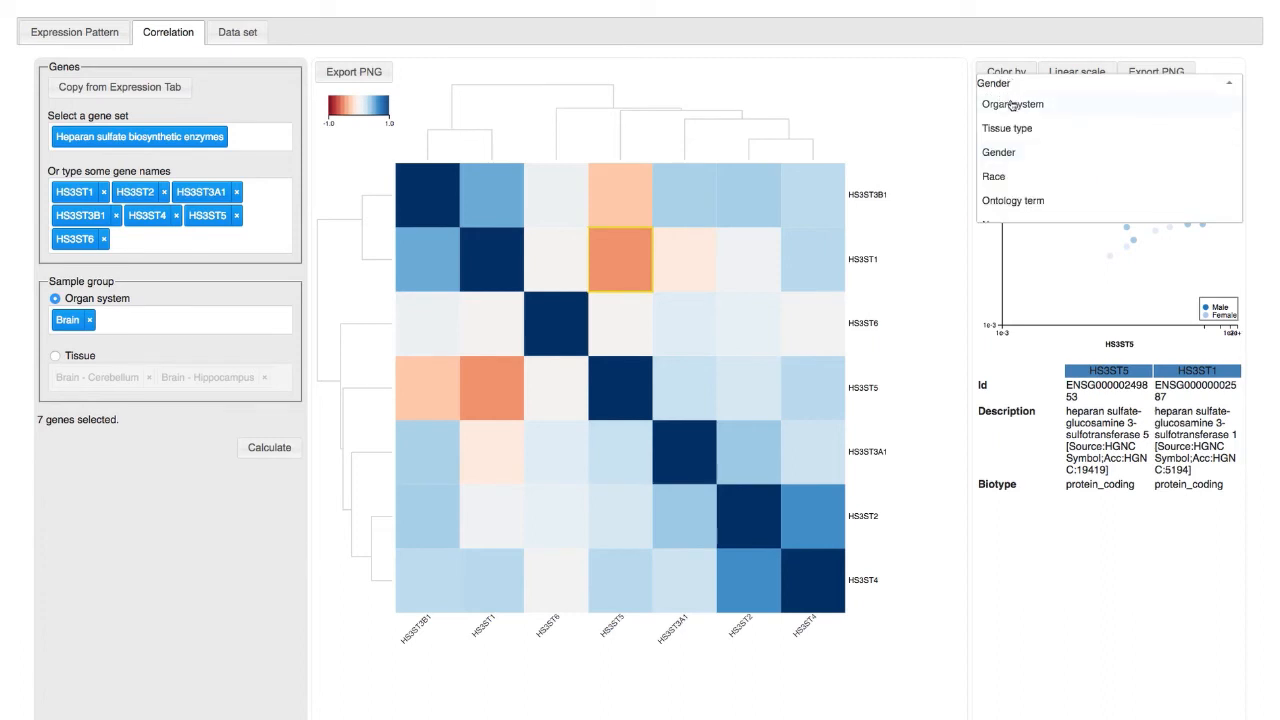
pyautogui.click(1011, 104)
pyautogui.click(1027, 83)
pyautogui.click(1020, 128)
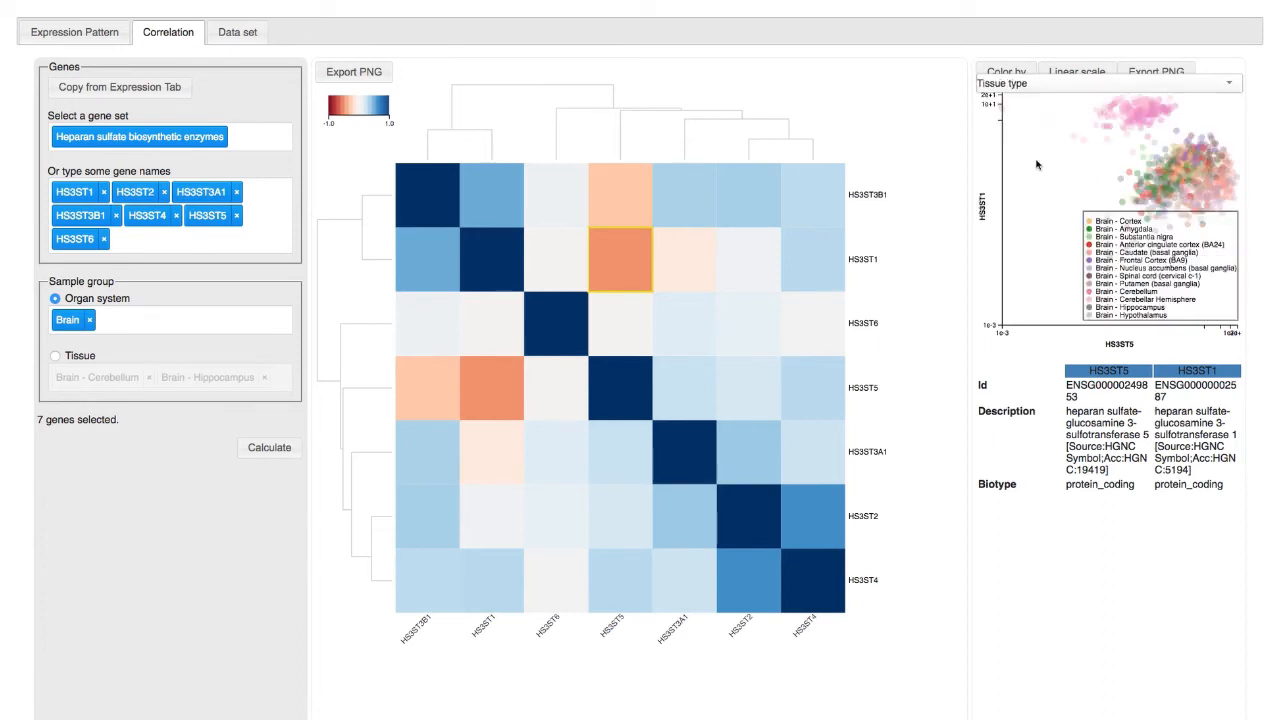